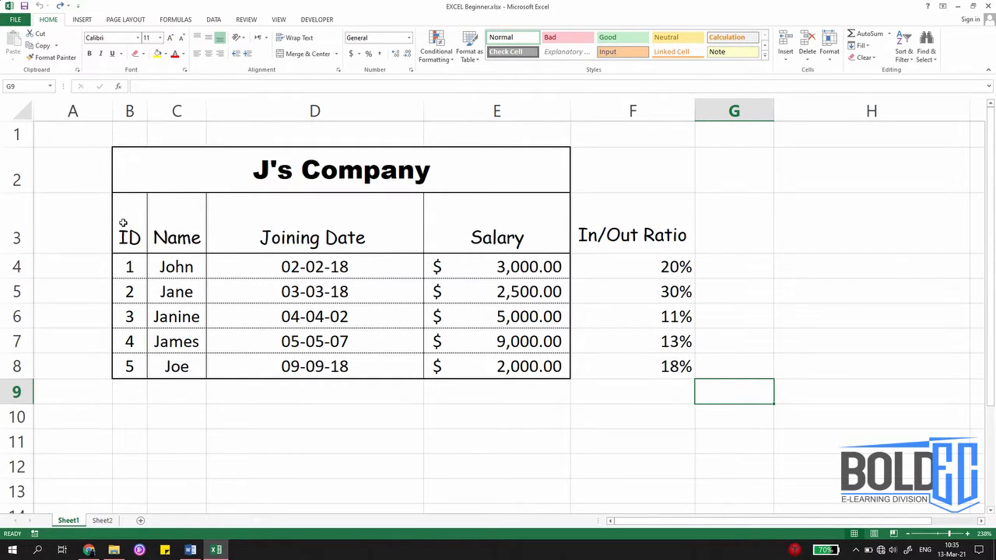
Step: Create a table from the range B3:F8, treating its first row as headers
drag(122, 225, 633, 365)
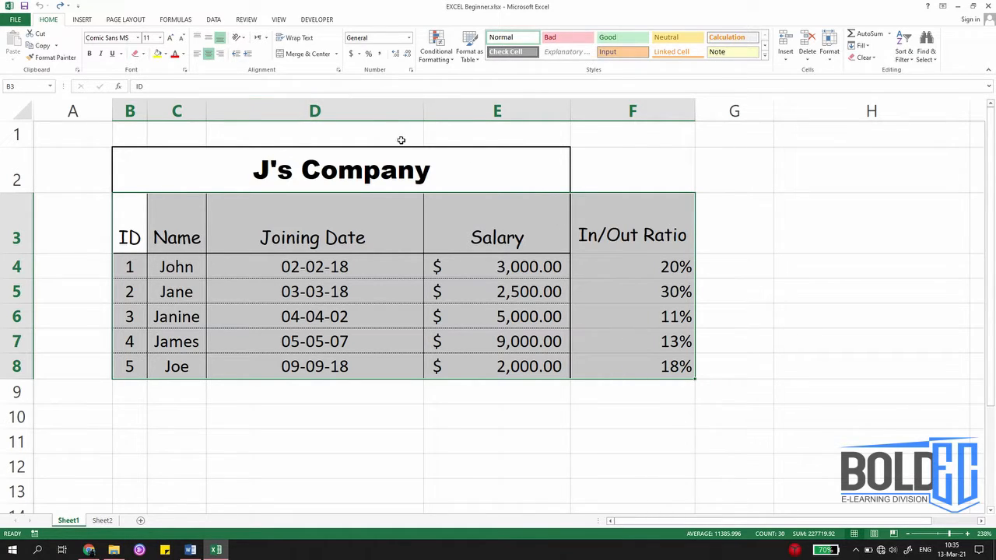
key(ctrl+t)
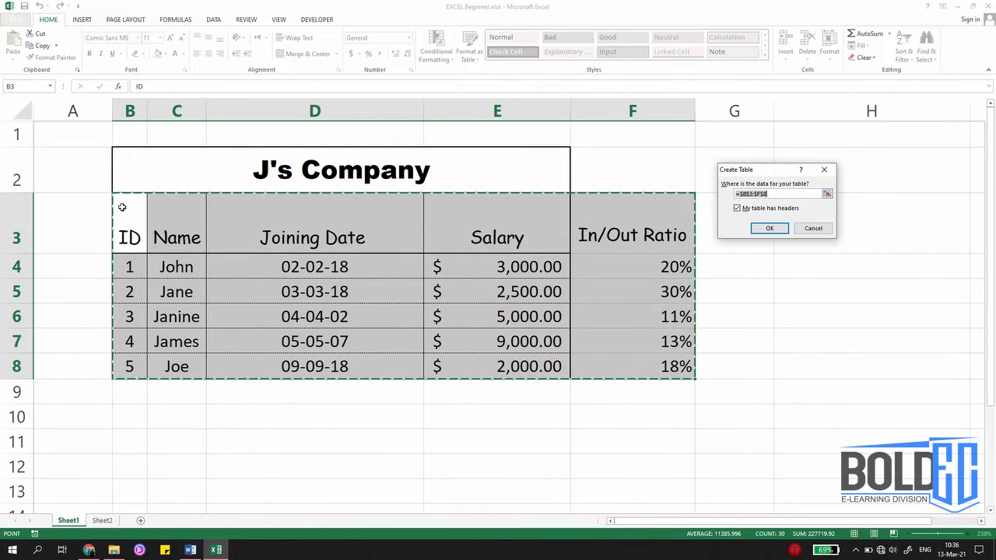
drag(122, 207, 627, 491)
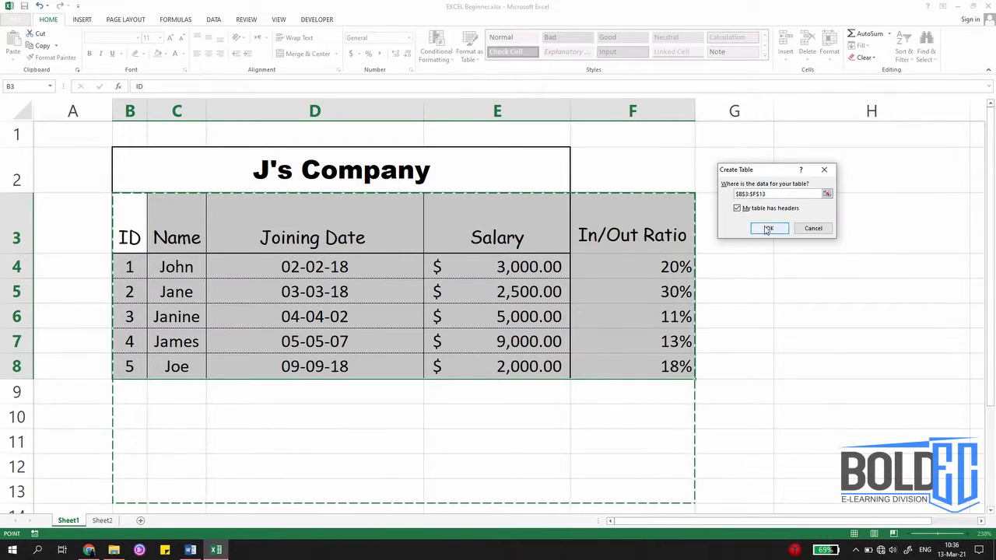
drag(151, 231, 601, 366)
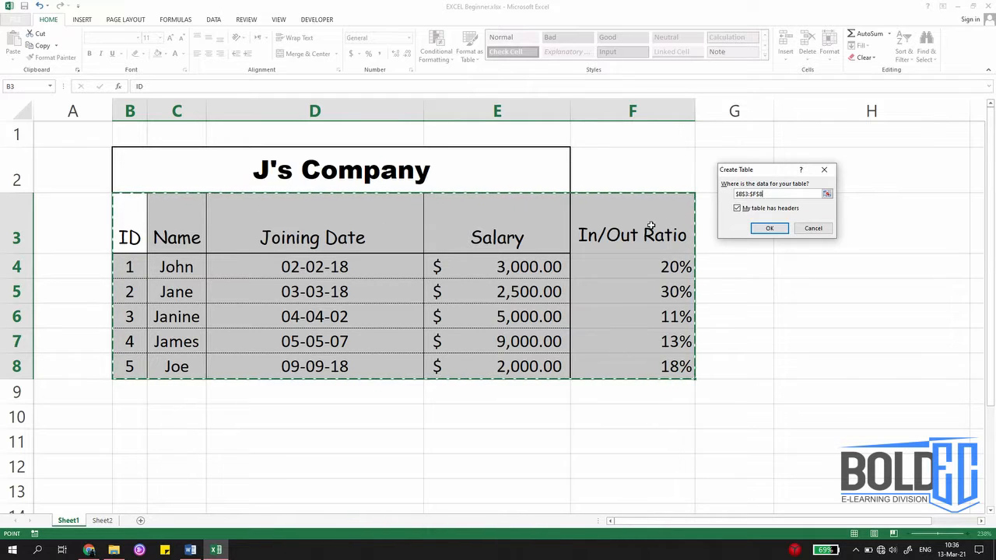
click(768, 228)
click(618, 414)
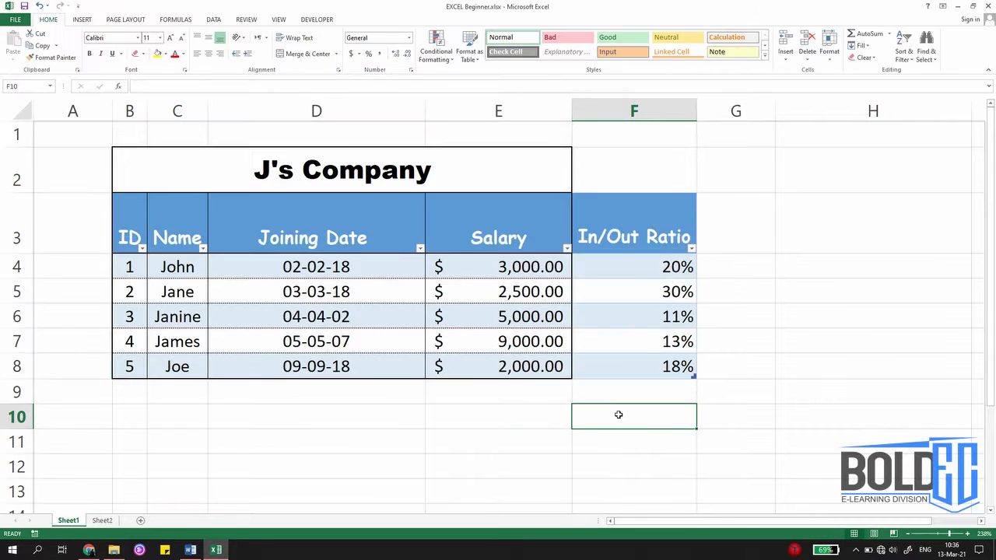
Step: Undo the table creation on the employee data
drag(135, 215, 669, 365)
click(789, 343)
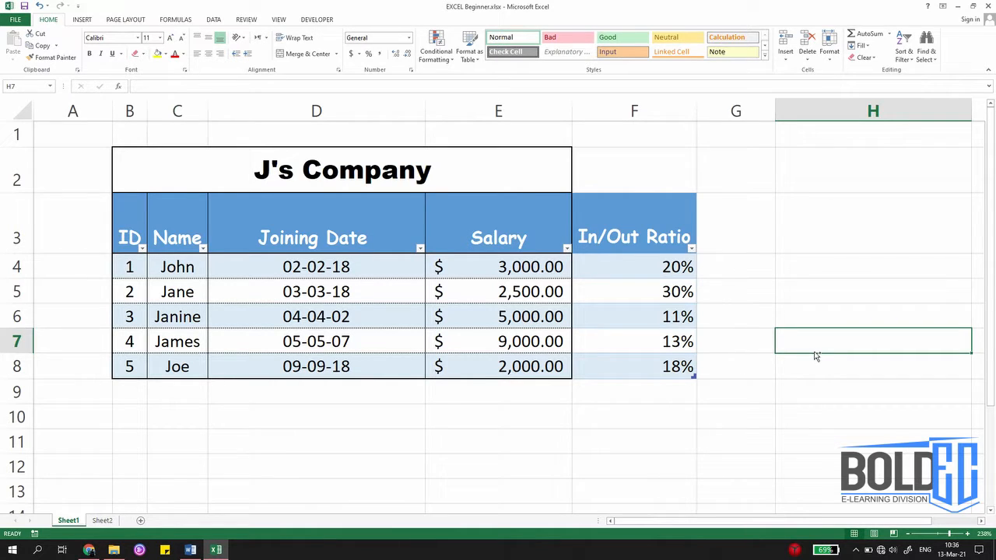
key(ctrl+z)
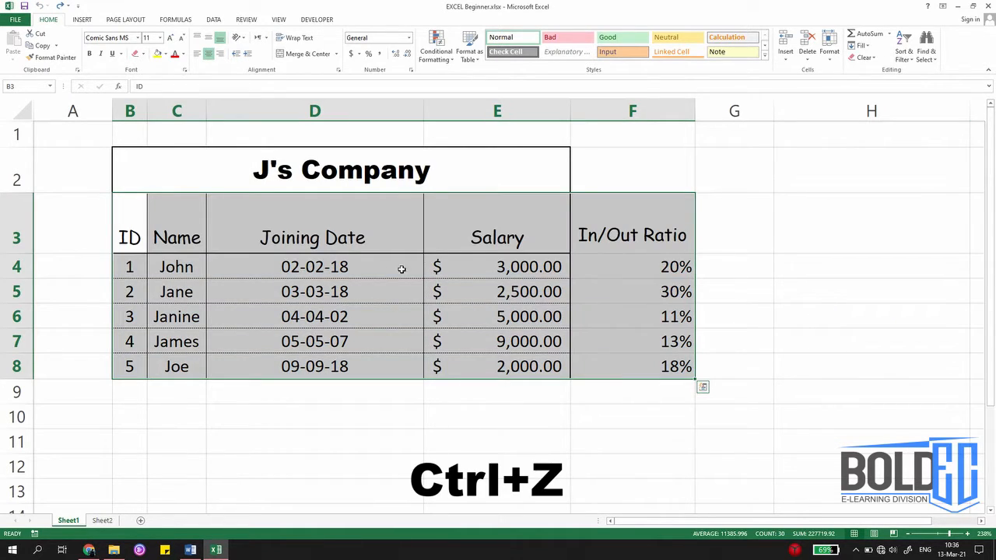
Step: Format the range B3:F8 as a table with headers using the dark blue style in the first Medium row
drag(142, 226, 618, 358)
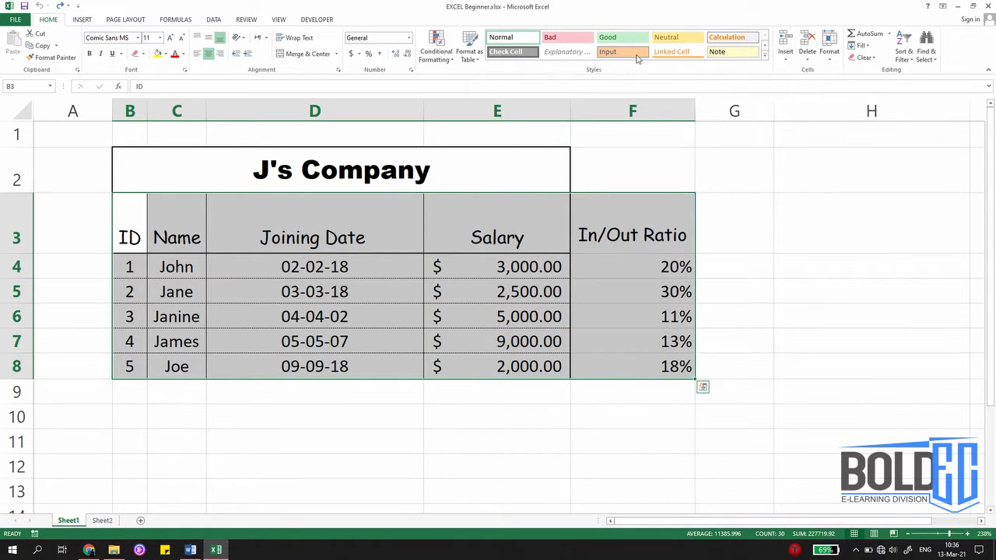
click(472, 58)
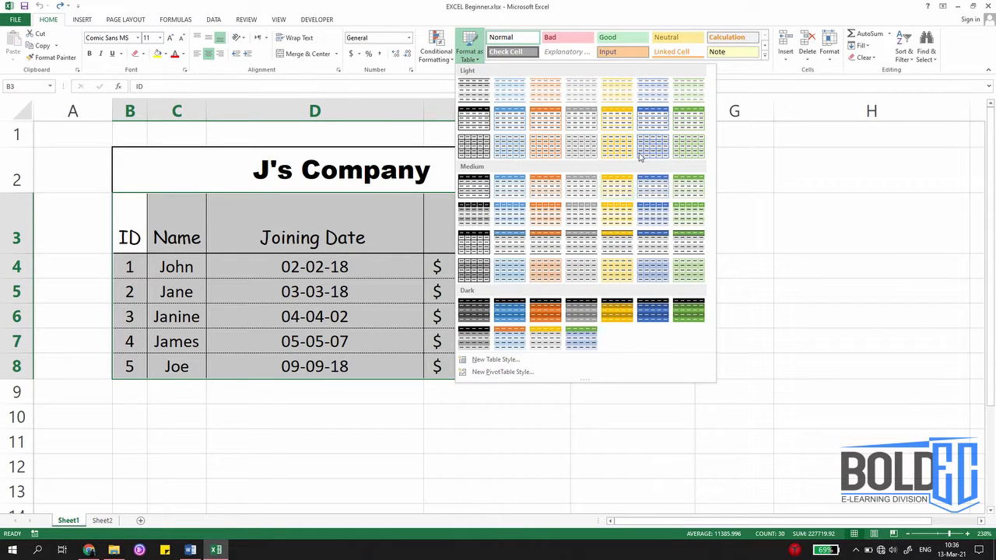
click(660, 196)
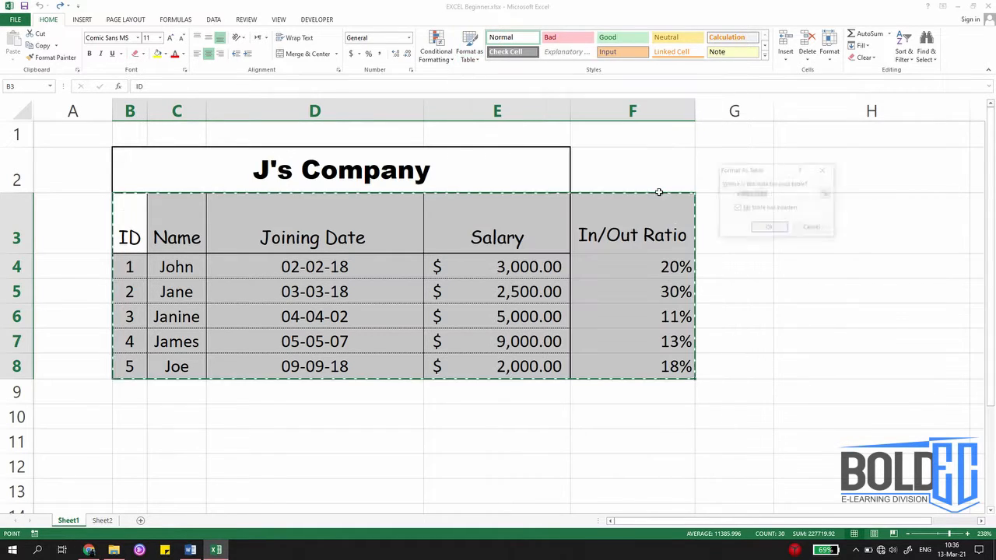
click(769, 232)
click(777, 348)
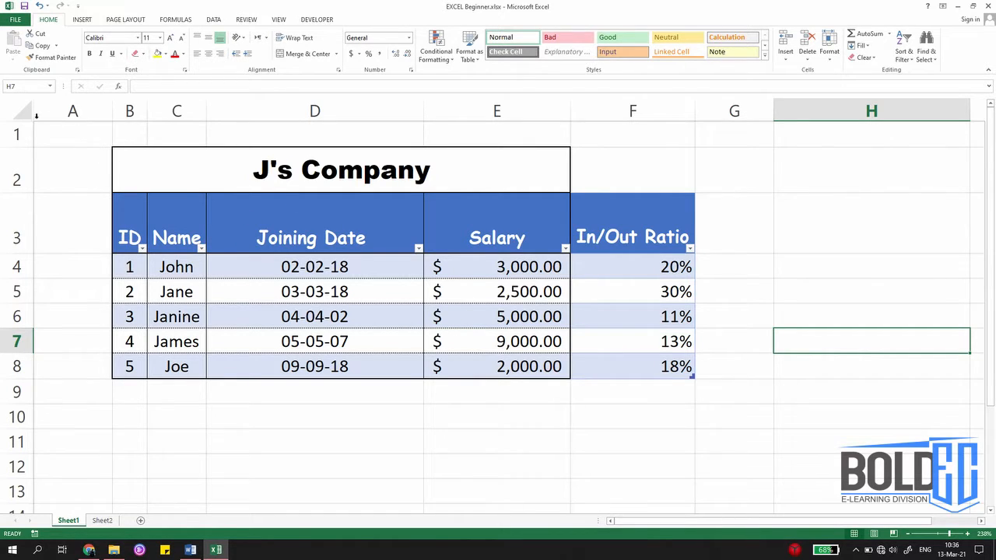
Step: Remove all cell borders from the entire worksheet
click(19, 112)
click(144, 54)
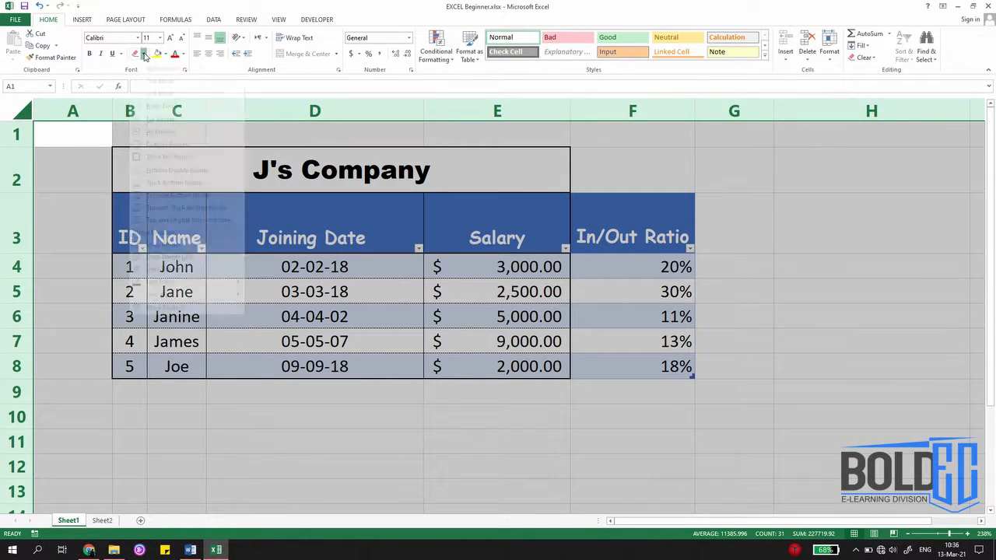
click(196, 131)
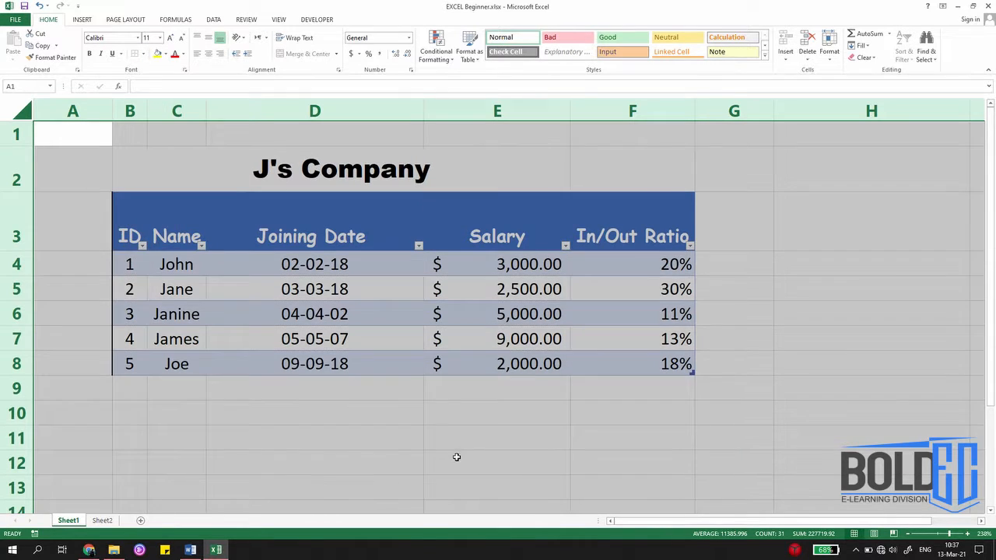
click(456, 458)
Step: Delete the empty column A before the table
click(73, 111)
right_click(73, 111)
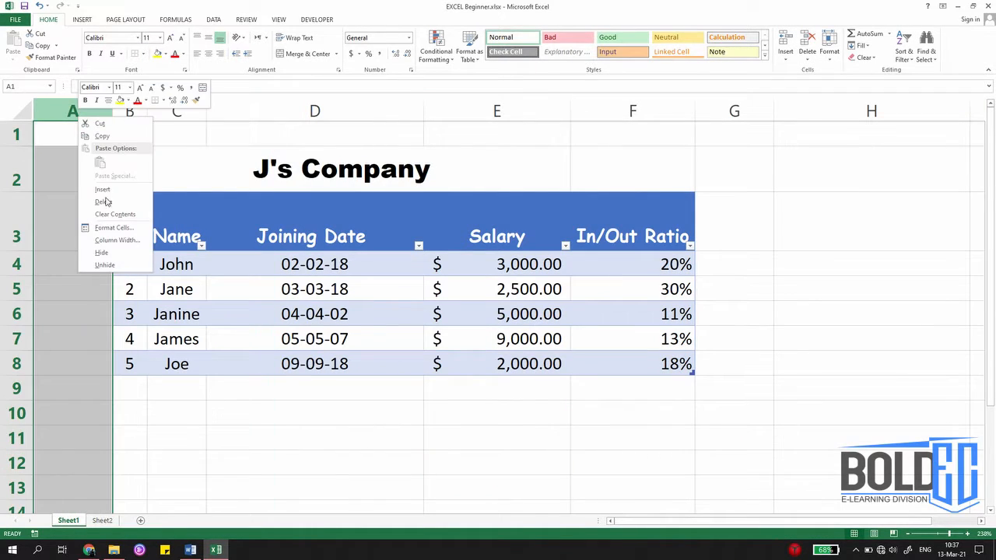
click(99, 202)
click(315, 389)
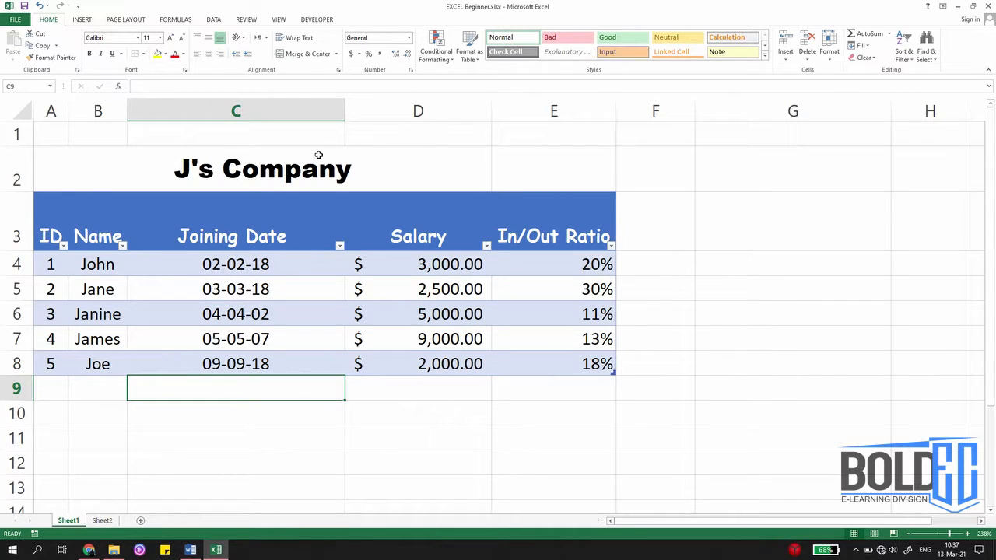
Step: Merge and center the "J's Company" title across A2:E2 to span the full table width
drag(318, 158, 513, 166)
click(321, 57)
click(322, 57)
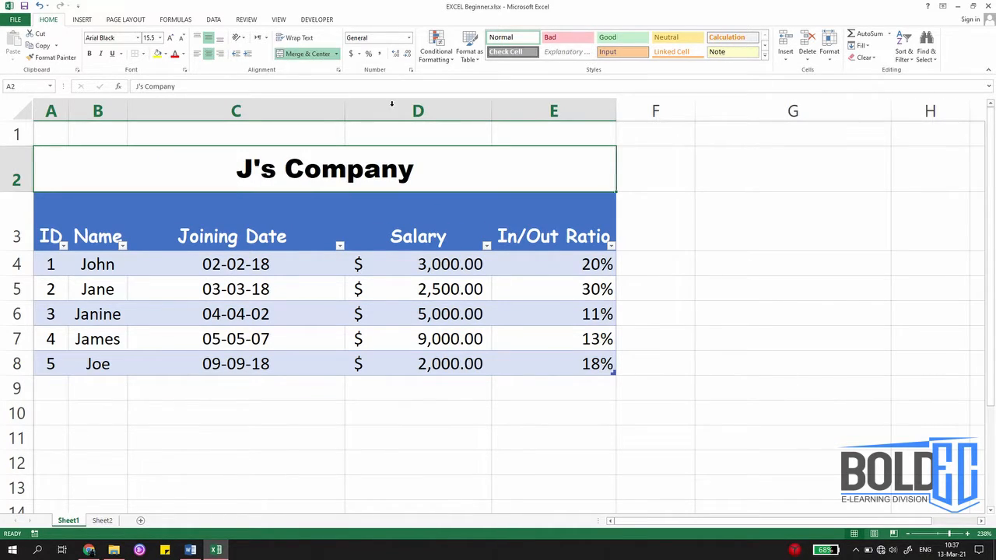
click(778, 264)
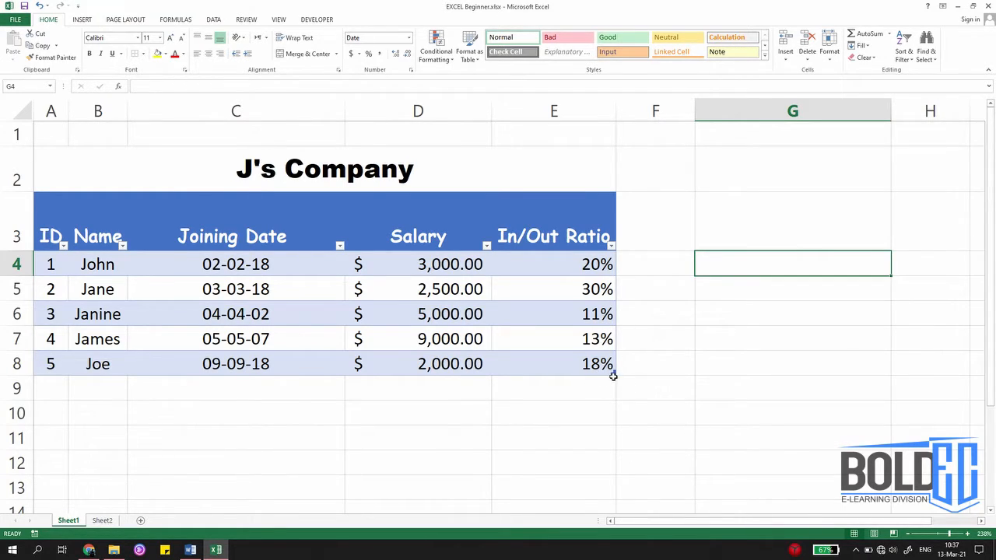
Step: Try extending the table down to row 12 and across to column G, and undo both resizes
drag(613, 374, 621, 479)
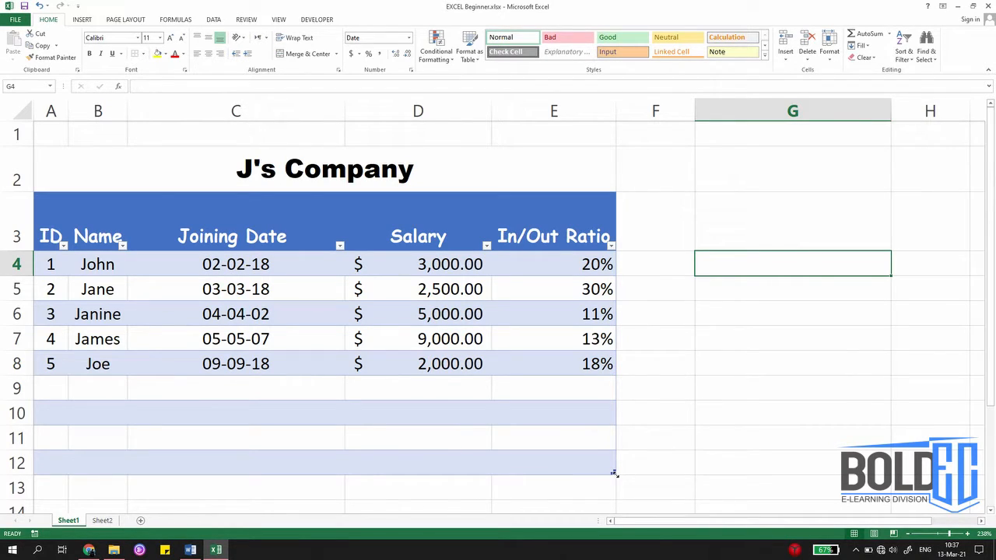
drag(614, 472, 870, 463)
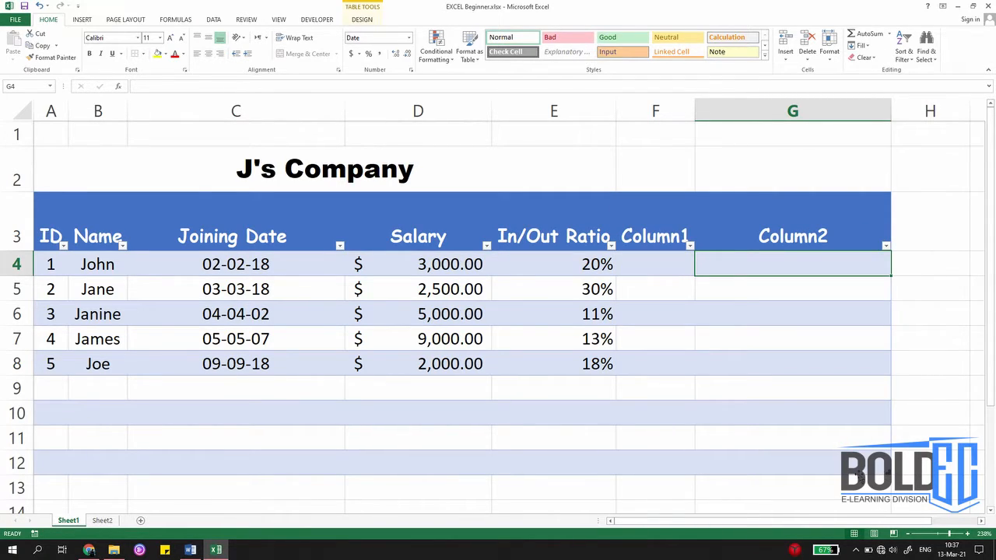
key(ctrl+z)
key(ctrl+z)
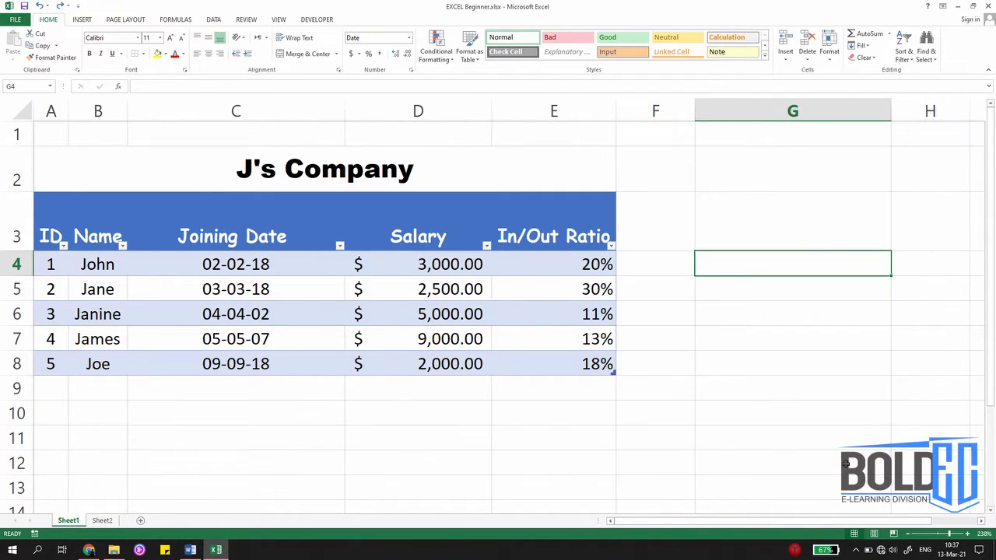
Step: Add a table row in row 9 with ID 6 and the employee's first name
click(45, 381)
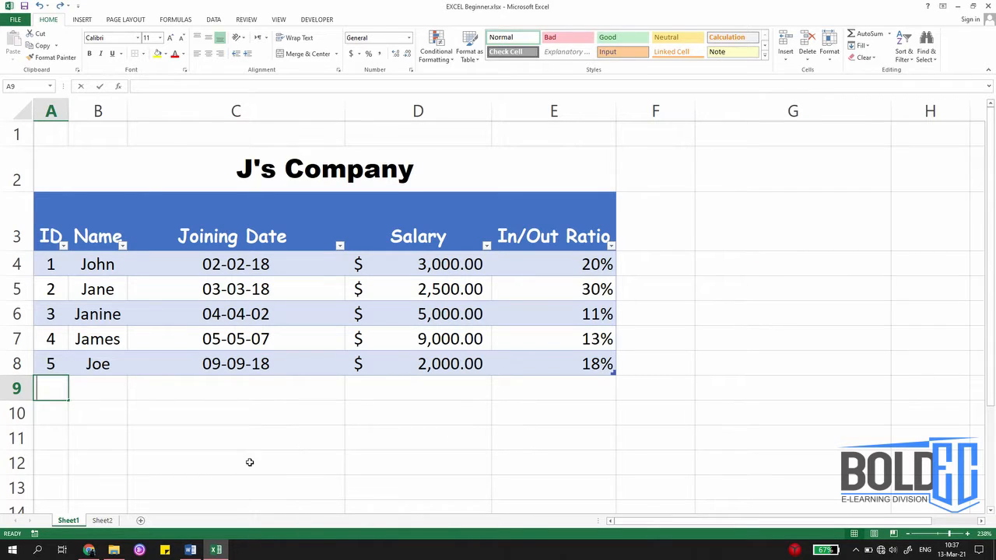
text(6)
key(Tab)
text(J)
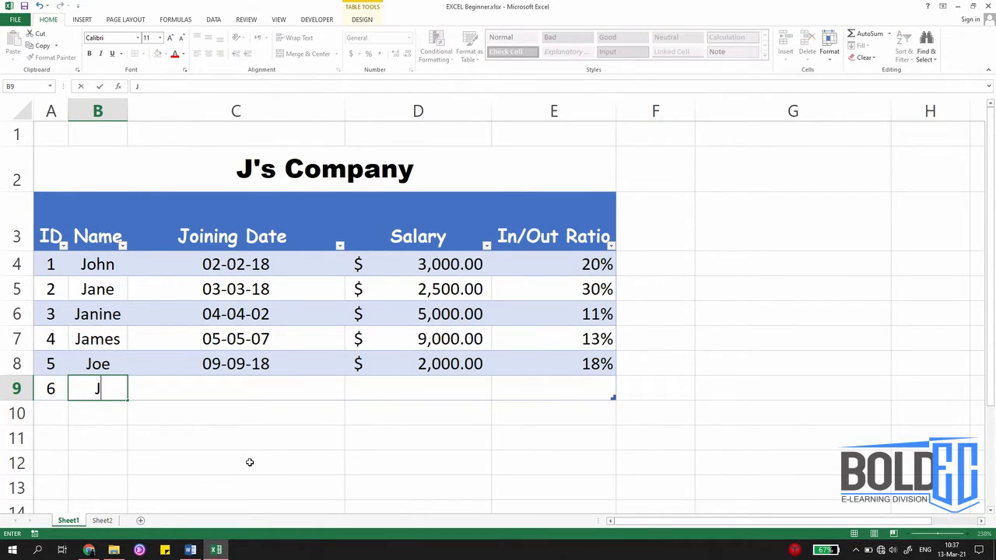
text(ack)
Step: Add a table column by entering the header "Leaves" in F3
click(654, 241)
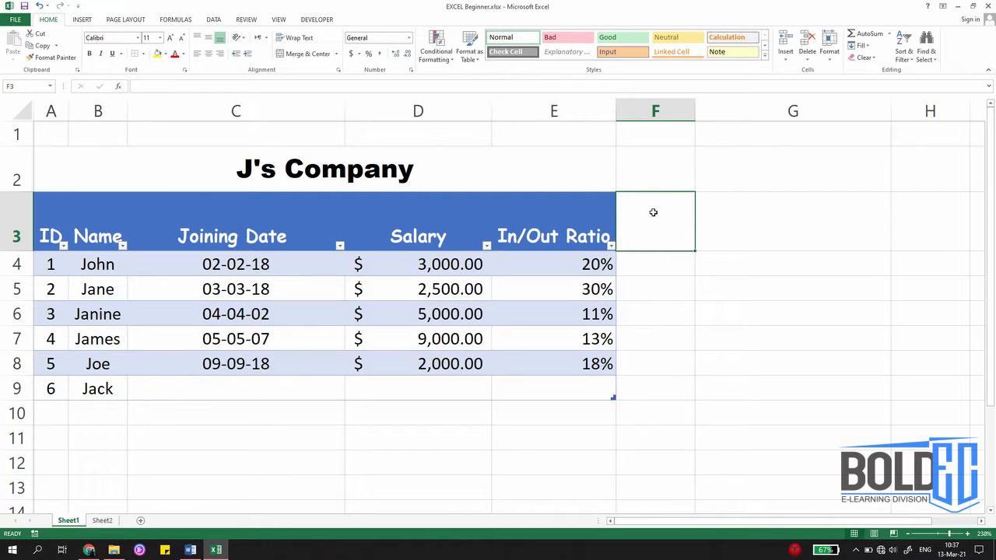
text(Leaves)
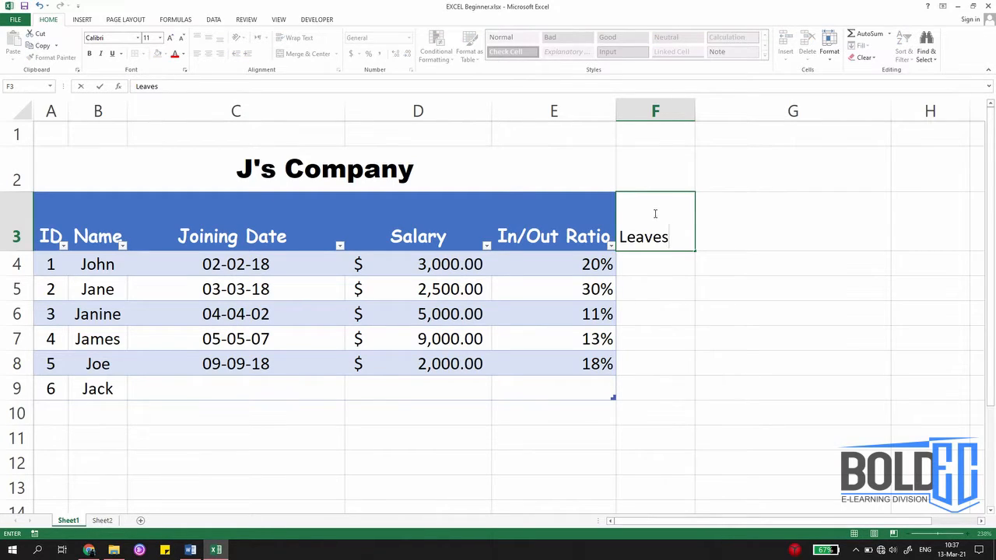
key(Return)
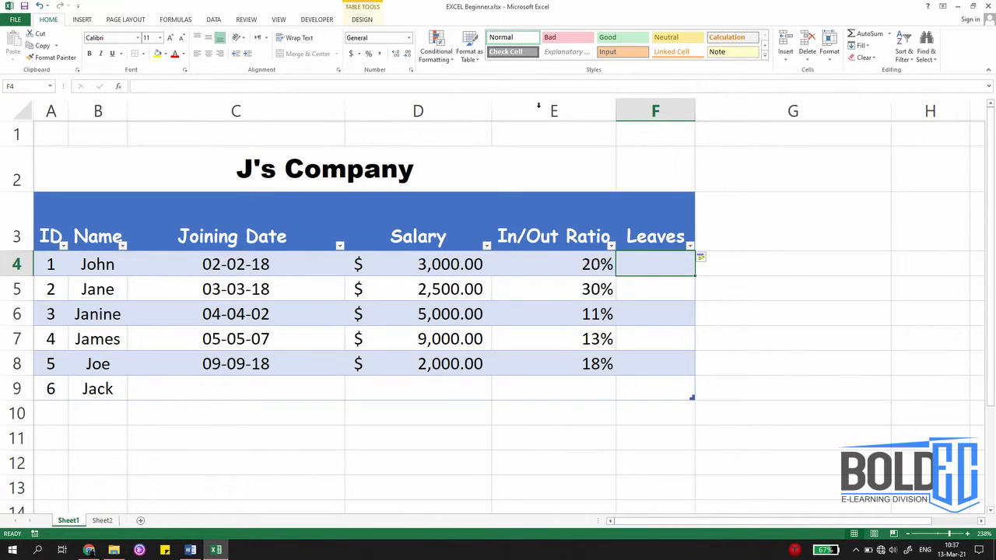
Step: Restyle the table, trying the grey style in the first Medium row before applying the green one from that row
click(377, 315)
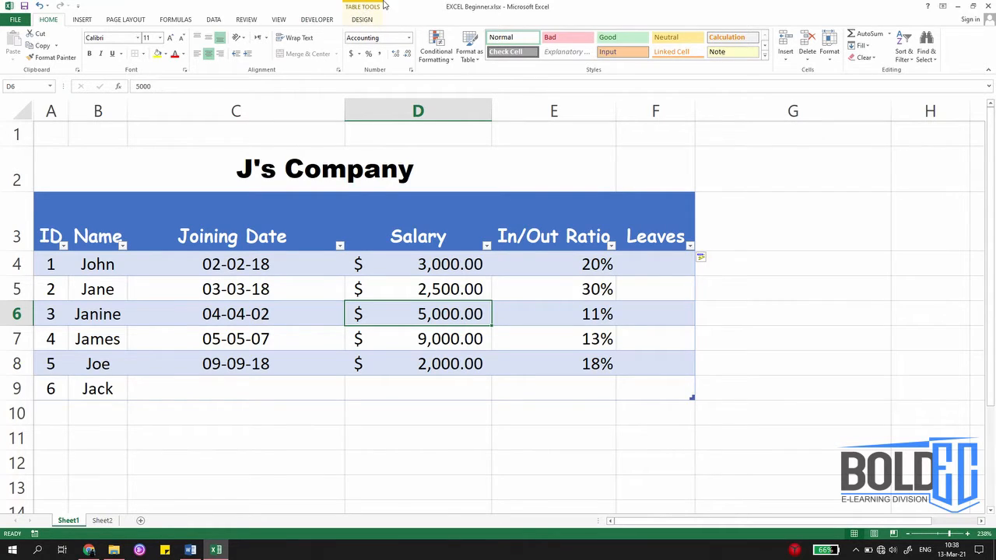
click(363, 20)
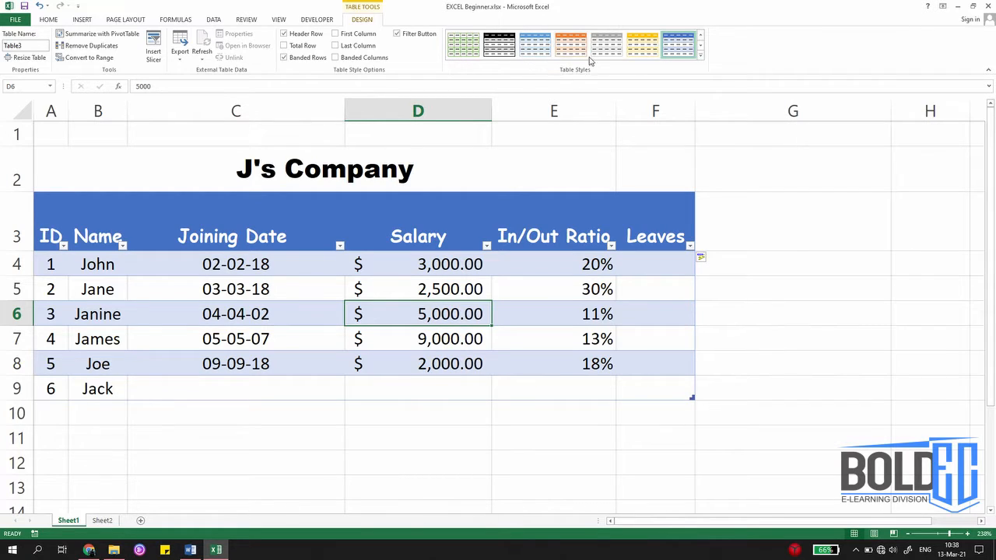
click(699, 55)
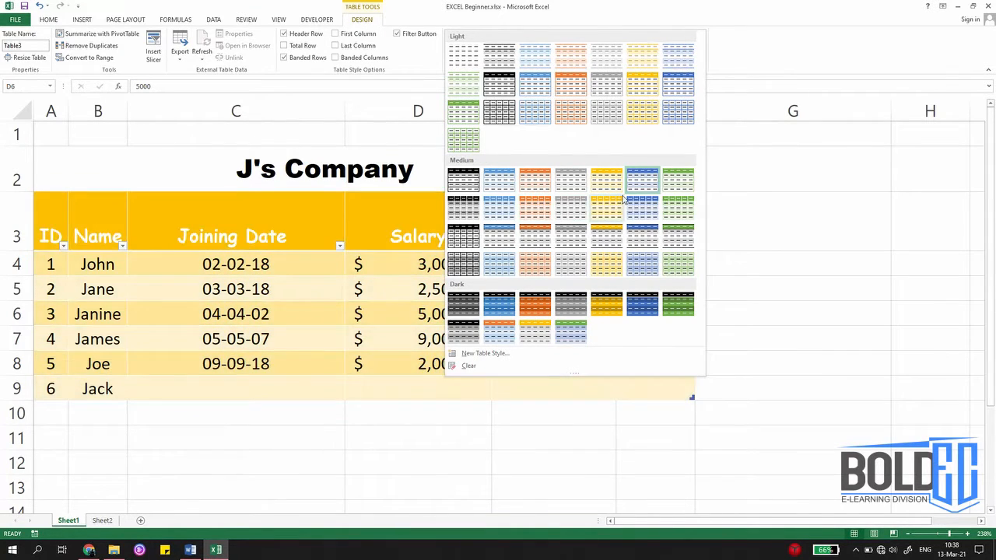
click(569, 181)
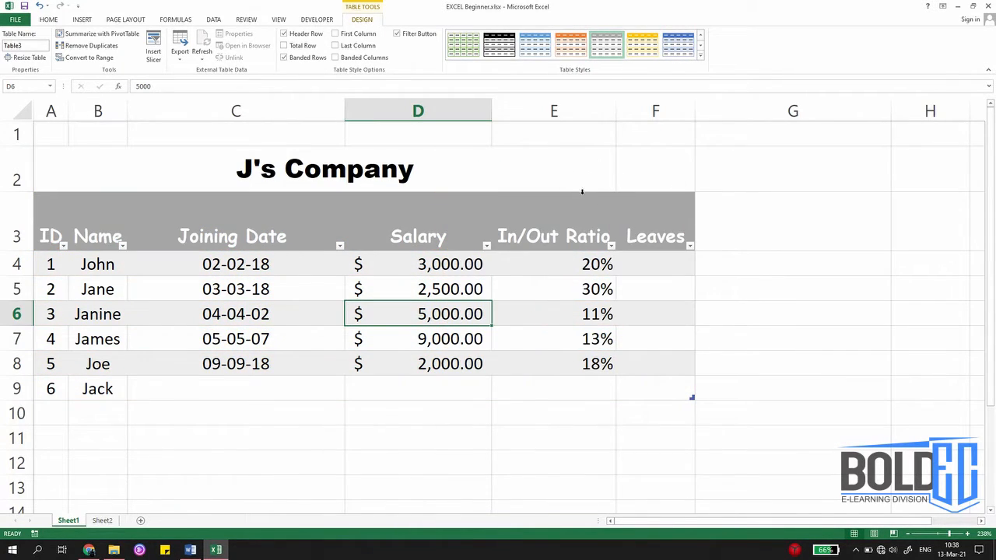
click(700, 55)
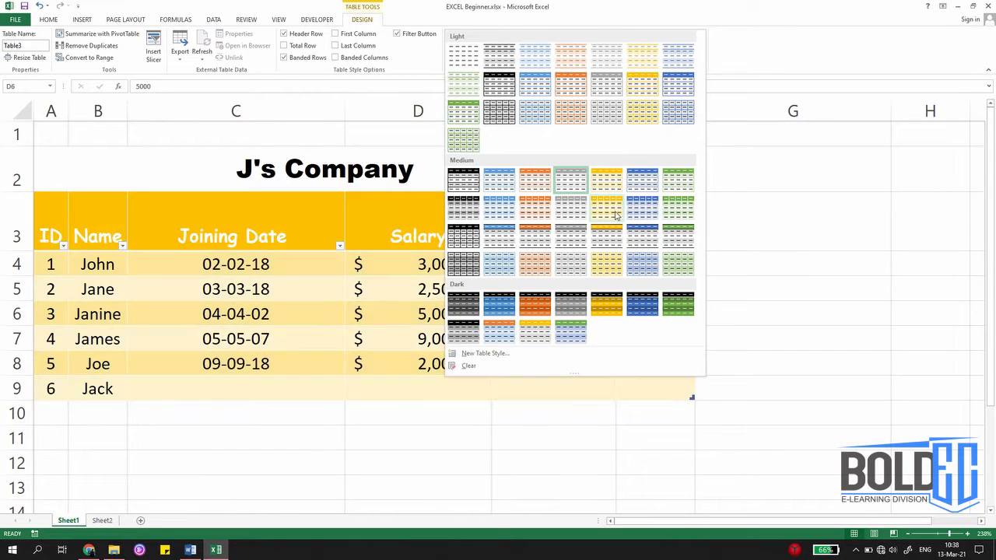
click(678, 180)
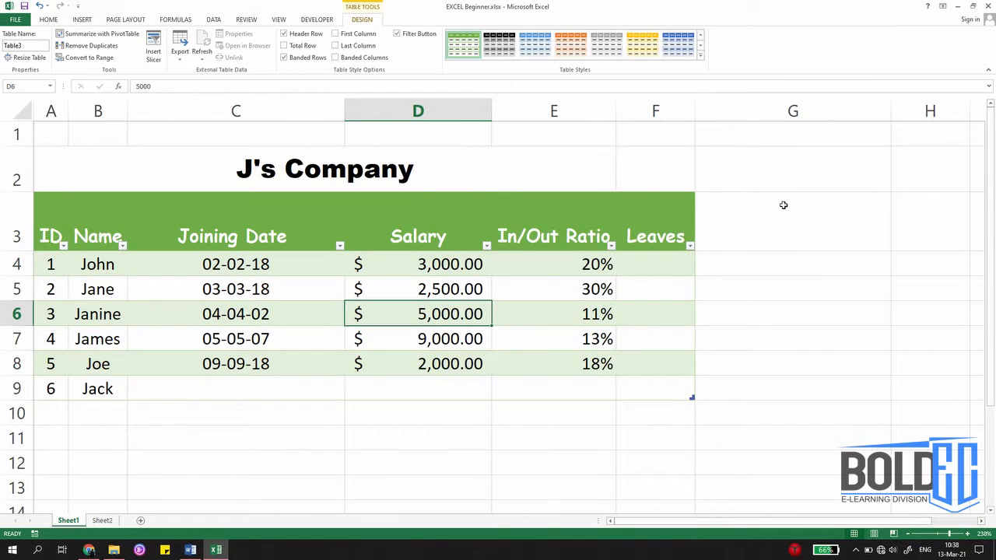
Step: Enable the Last Column table style option and enter 10 as the Leaves value in F4
click(364, 50)
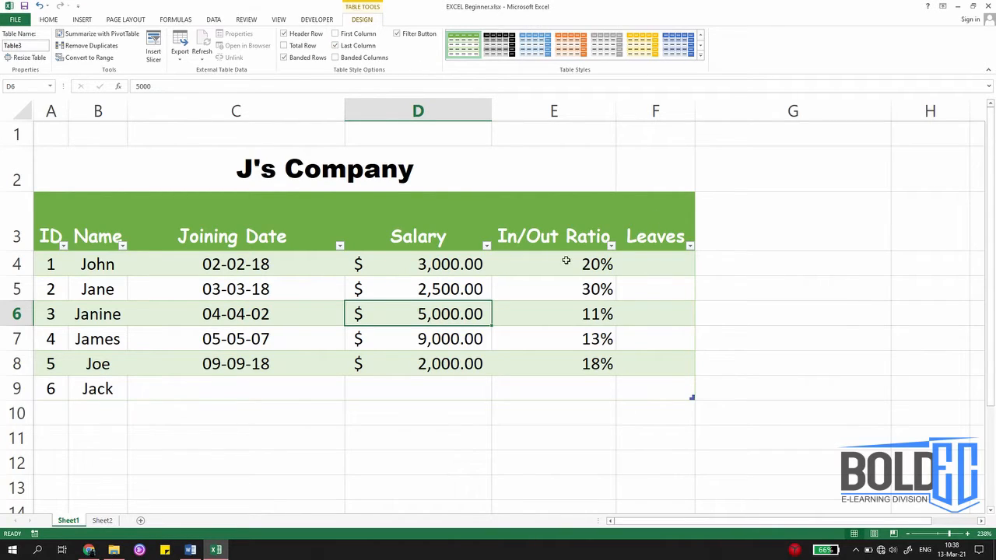
click(642, 257)
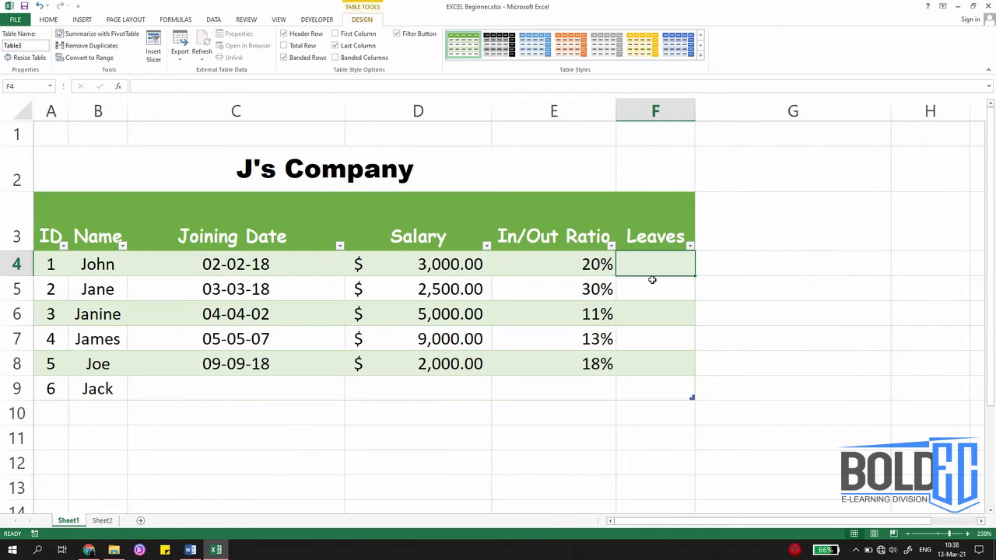
text(10)
key(Return)
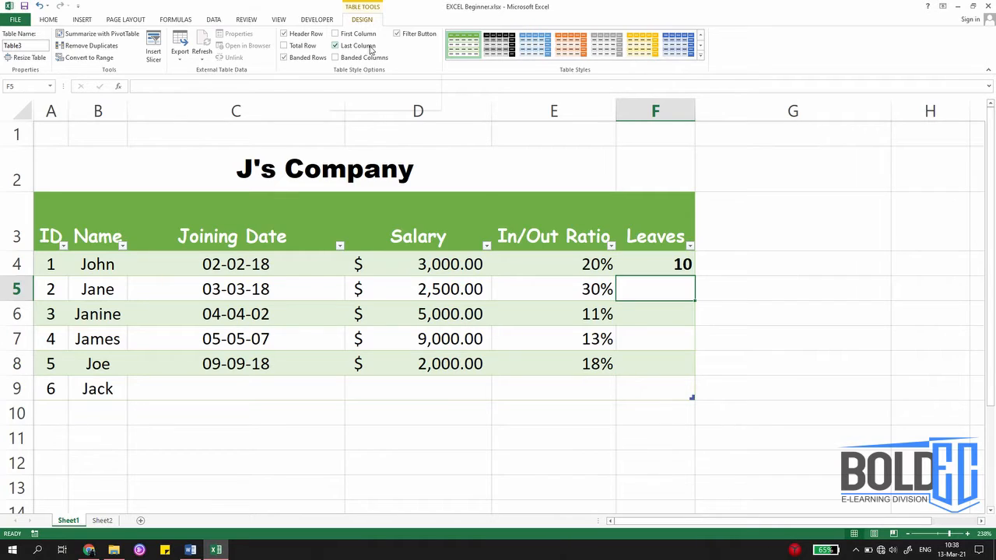
Step: Disable the Last Column table style option and enable First Column instead
click(371, 49)
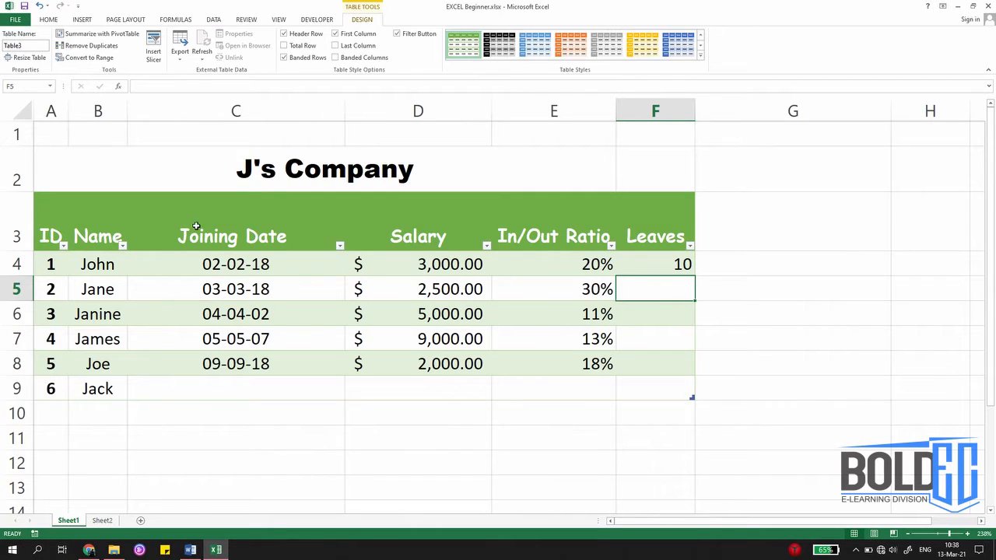
Step: Disable the table's First Column style option, and try Banded Columns before switching it off again
click(346, 33)
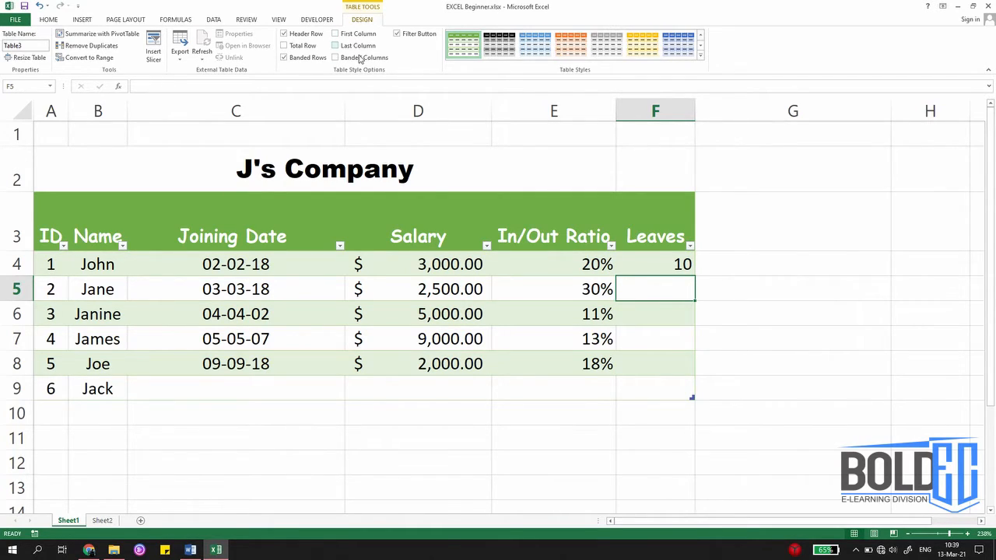
click(356, 58)
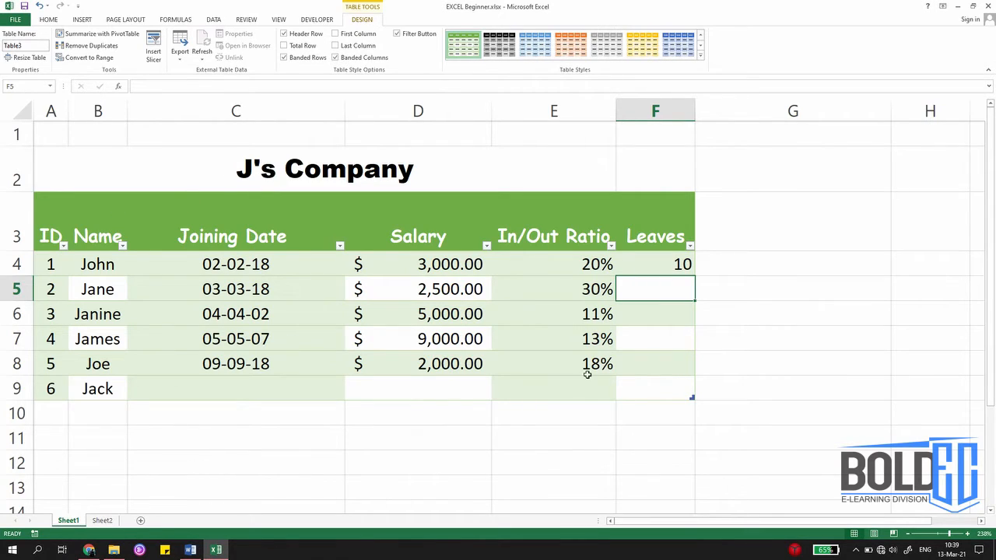
click(356, 58)
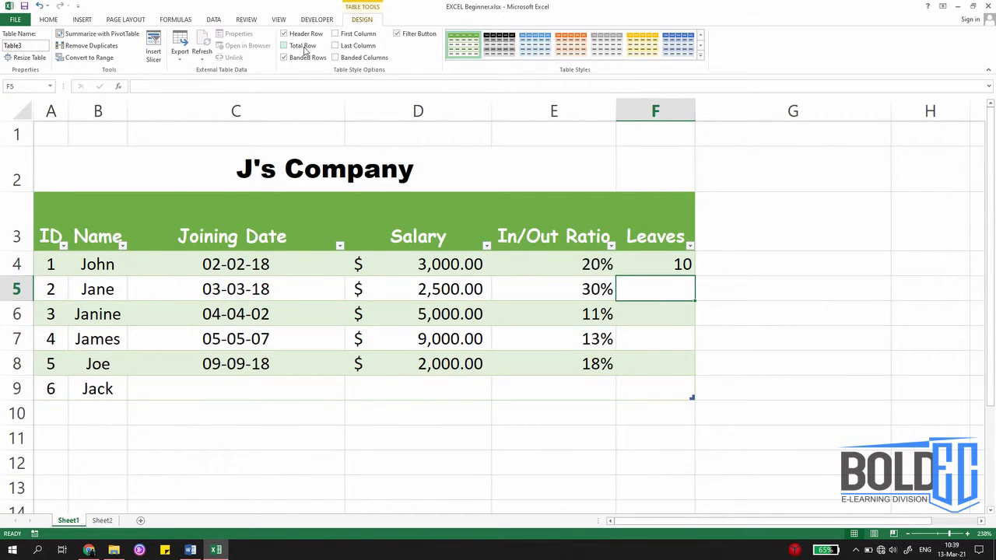
Step: Try the Total Row option on the table and remove the total row again
click(284, 45)
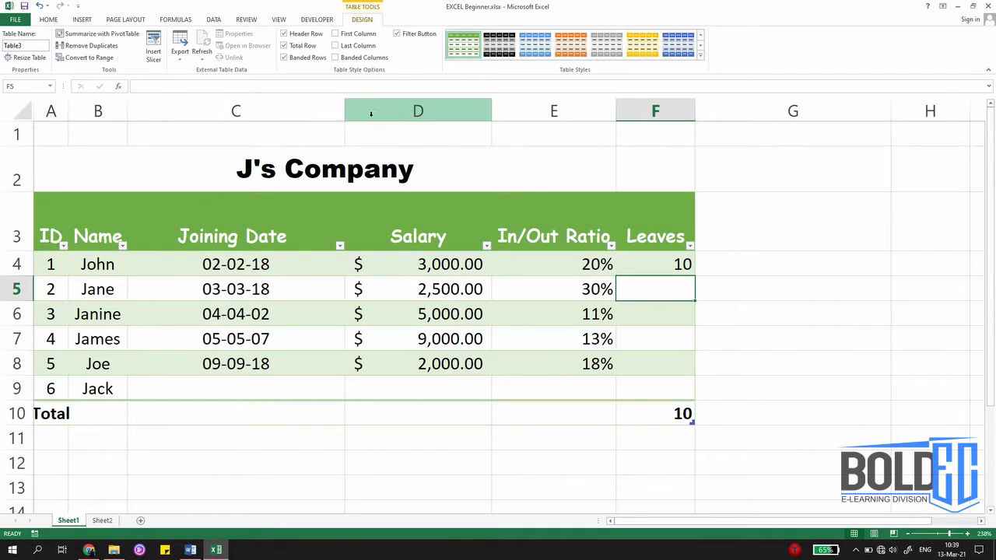
click(284, 45)
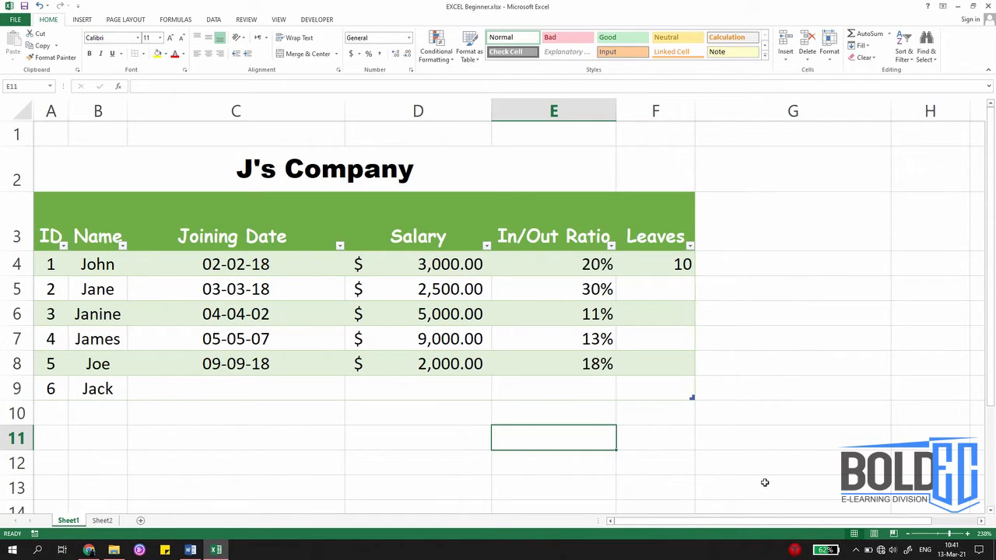
Step: Add another table column by entering the header "New Salary" in G3
click(759, 238)
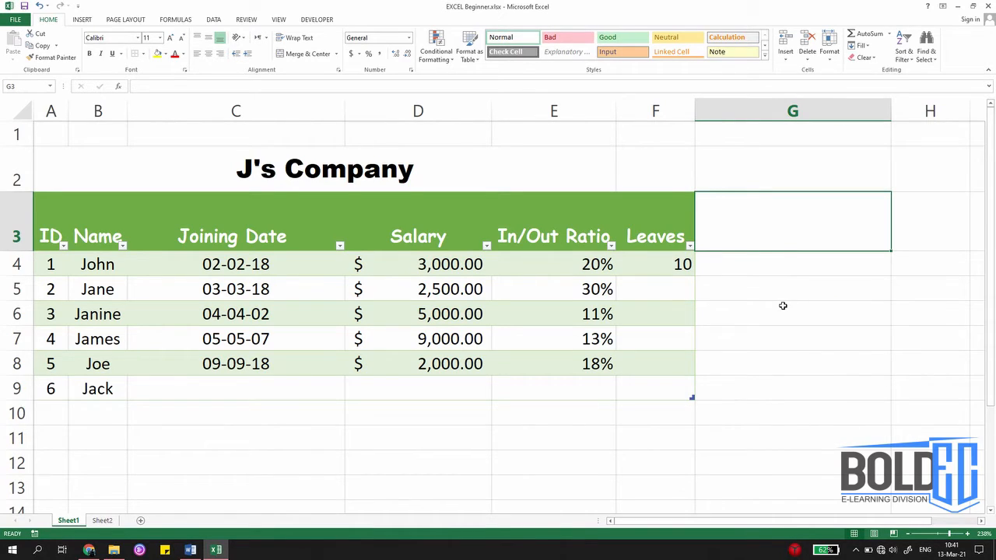
text(New Col)
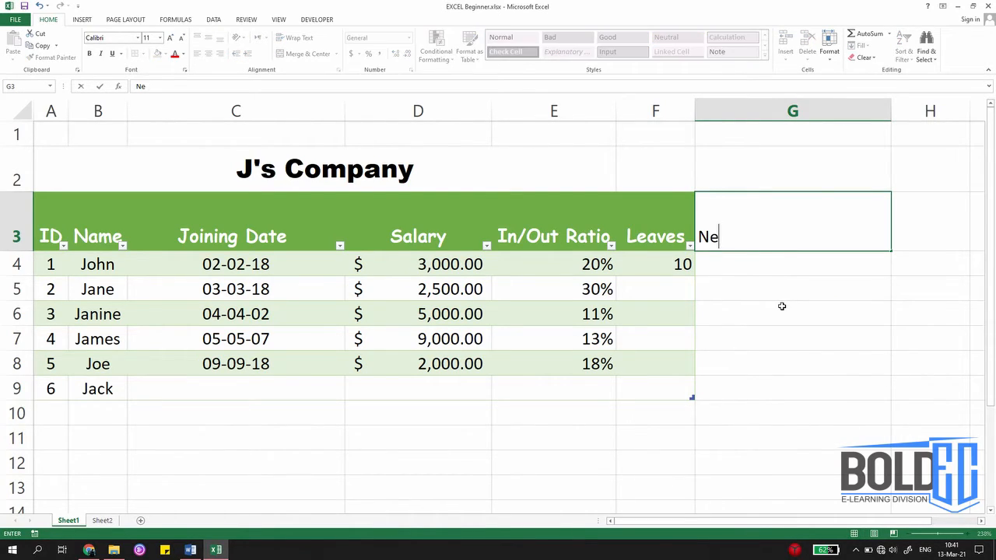
key(BackSpace)
key(BackSpace)
key(BackSpace)
key(BackSpace)
text(Salary)
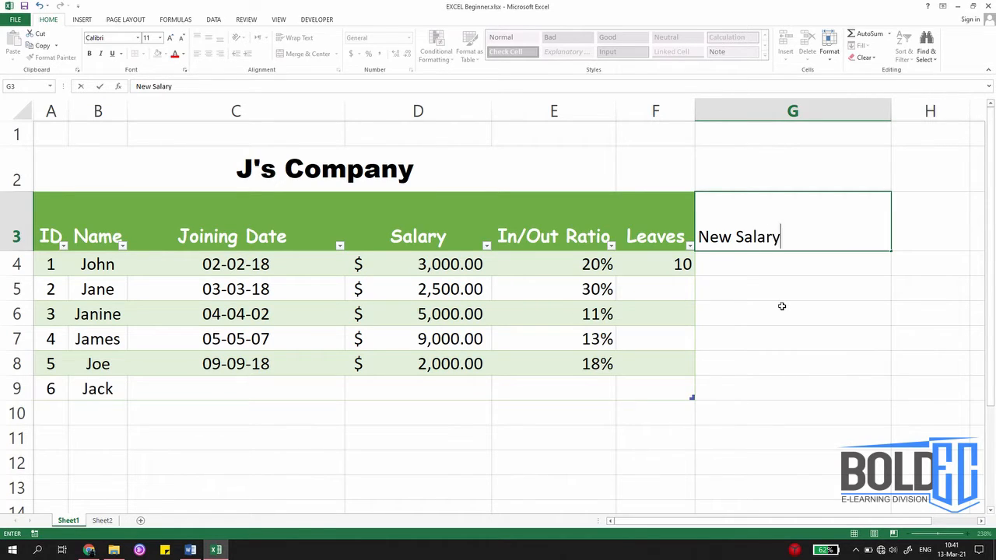
key(Return)
text(=)
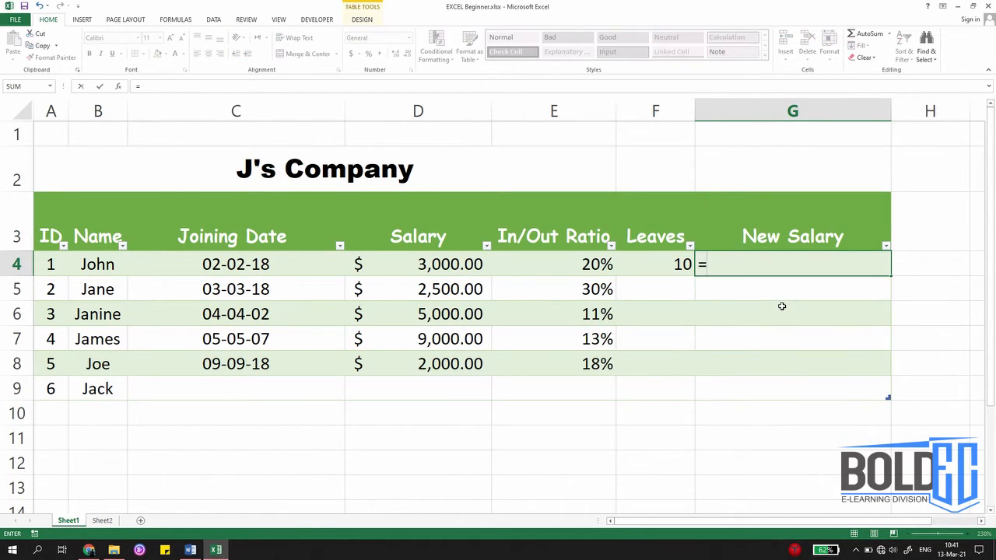
key(Left)
key(Left)
key(Left)
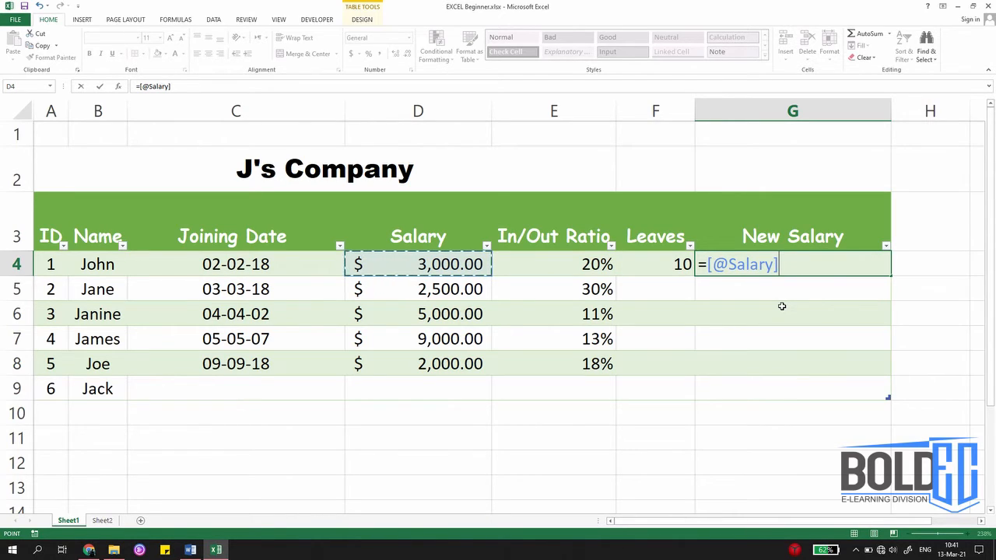
text(+1000)
key(Up)
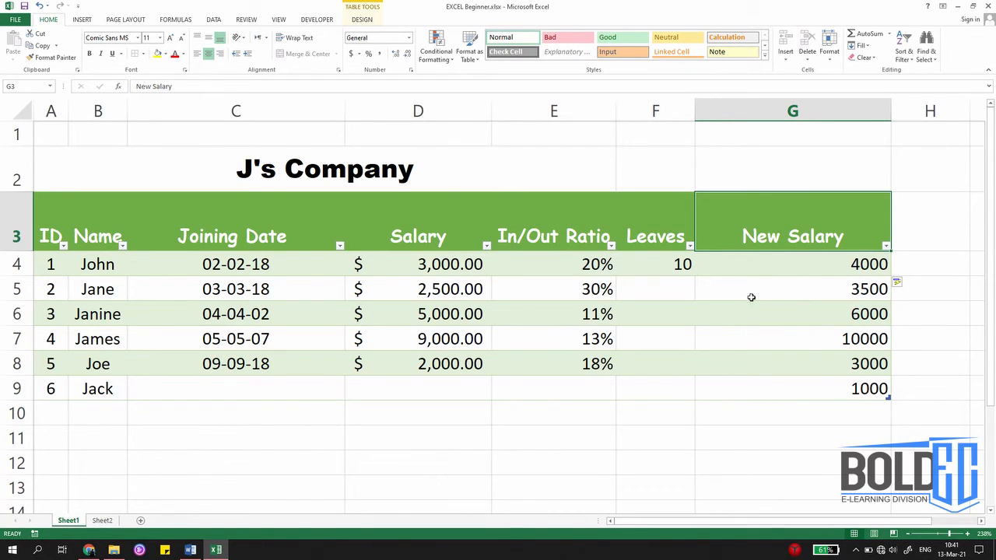
click(822, 268)
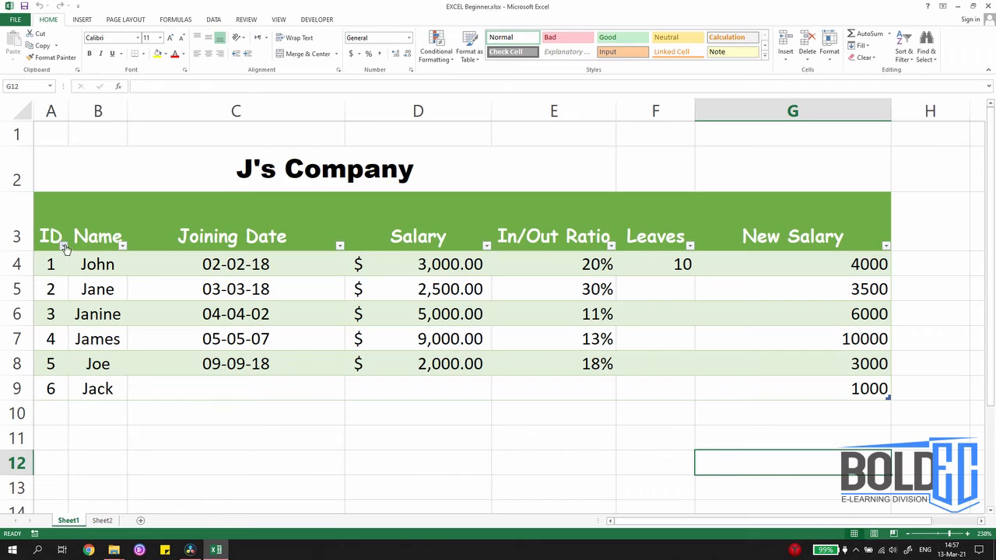
click(123, 246)
click(123, 246)
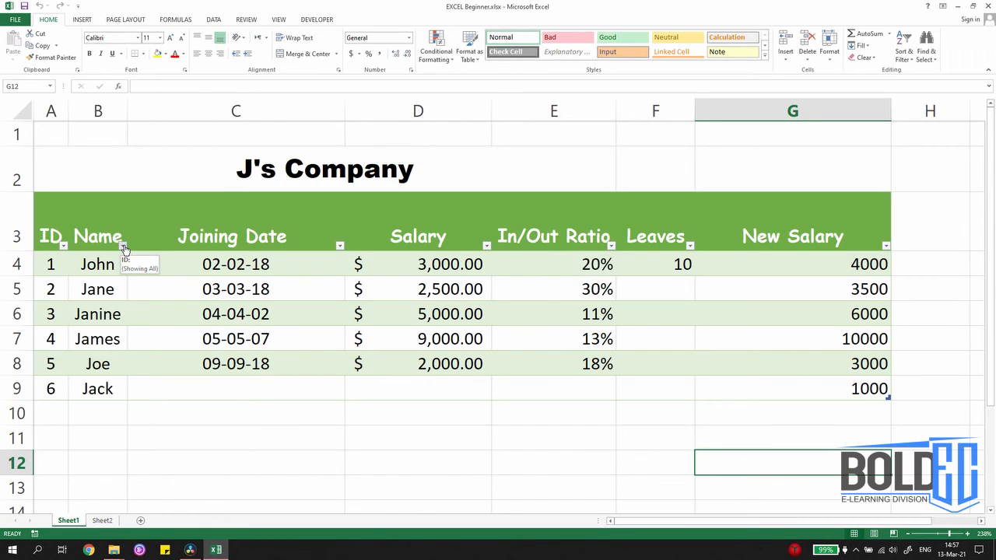